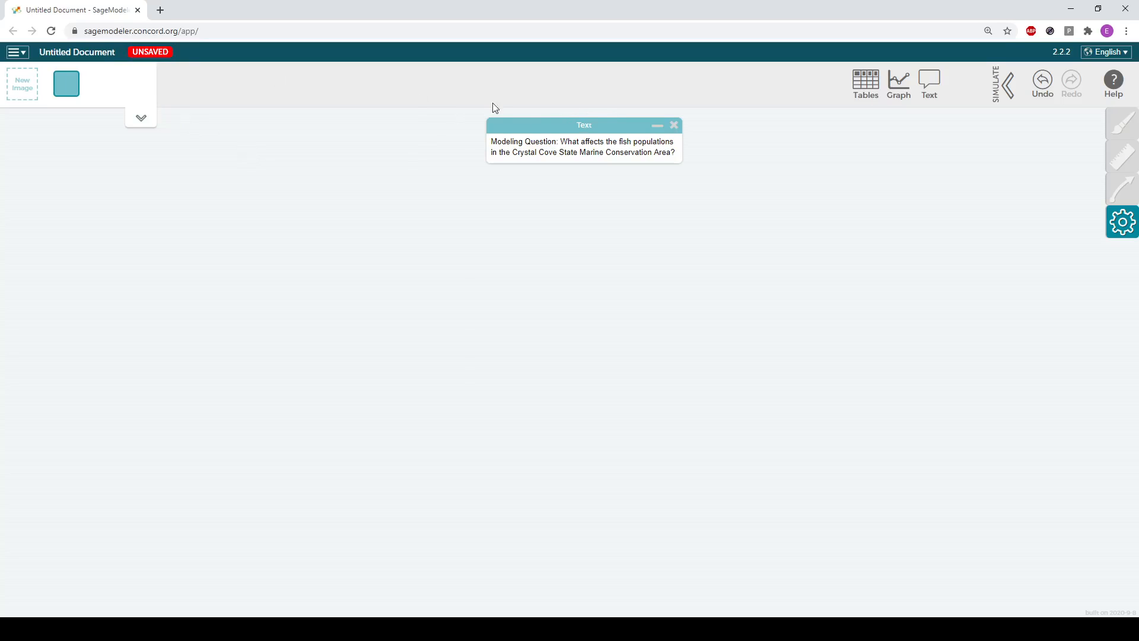
Search the image library for "fish" and add the realistic brown fish picture to the image palette
click(632, 205)
click(23, 93)
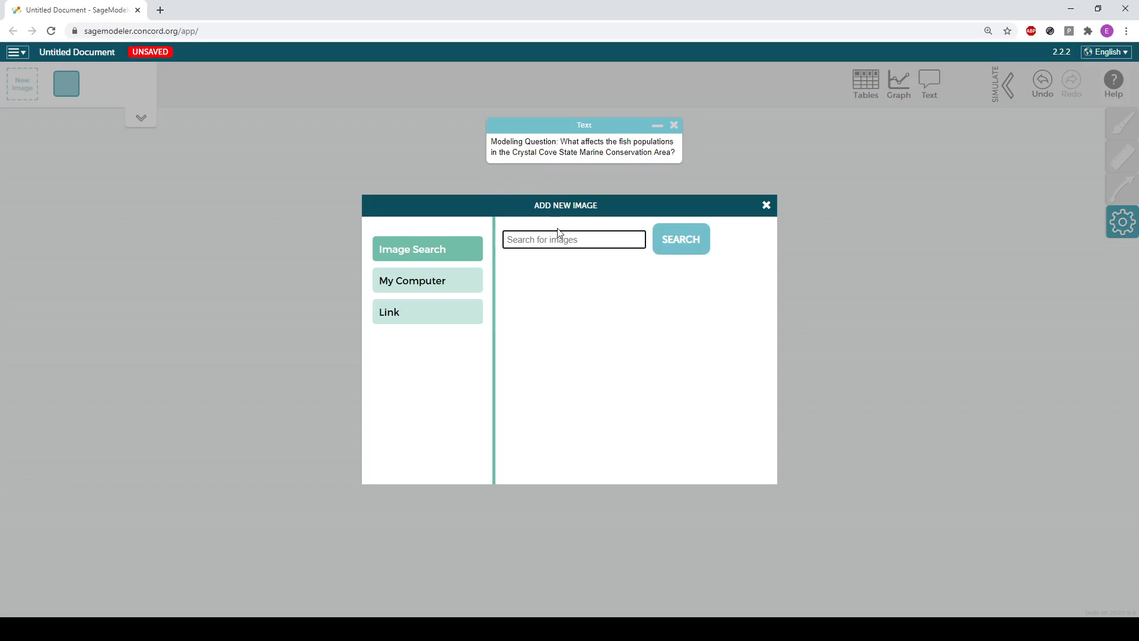
text(fish)
key(Return)
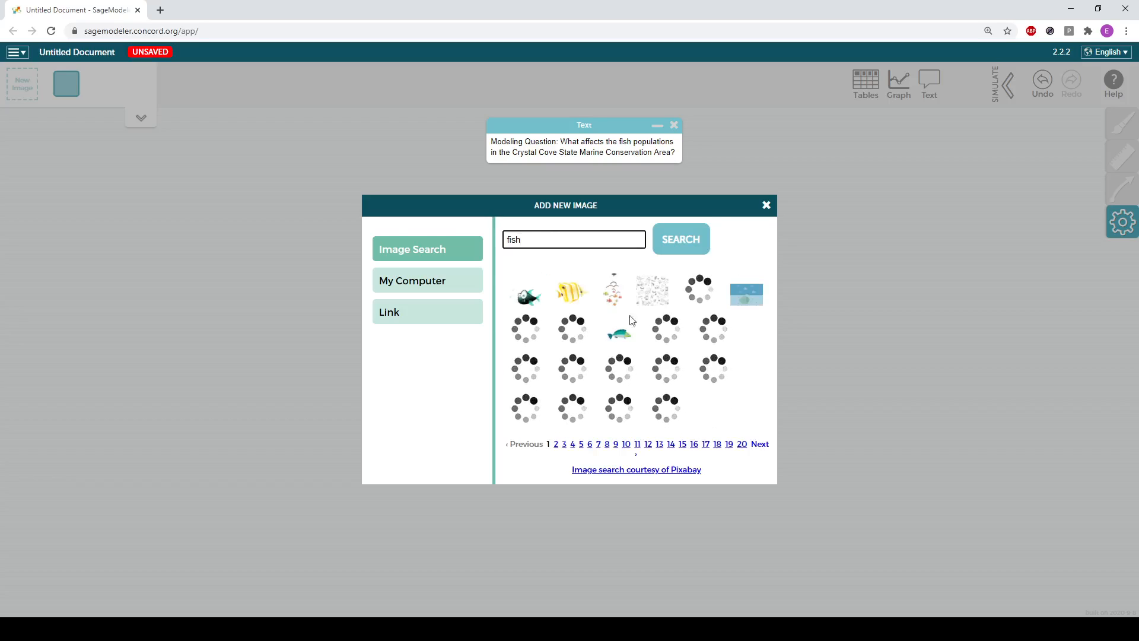
click(576, 413)
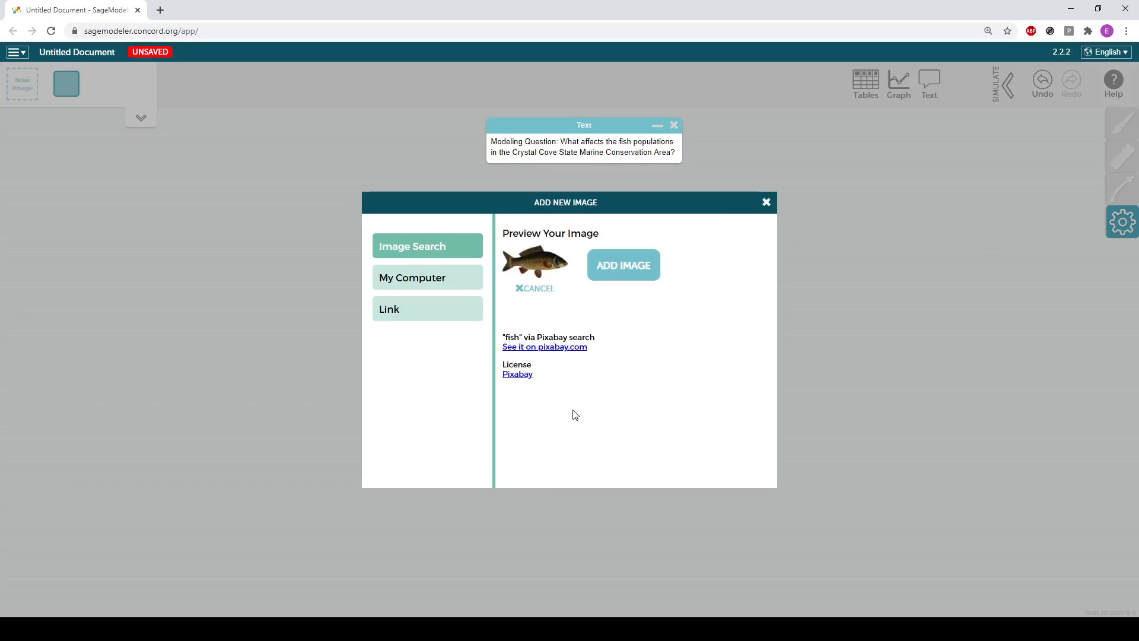
click(632, 270)
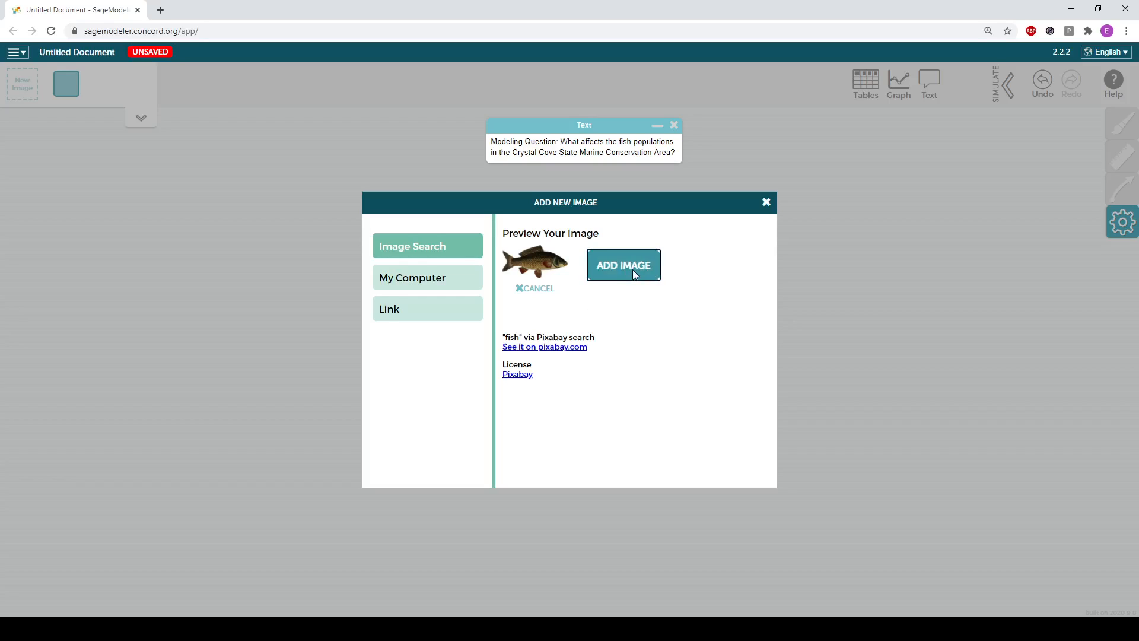
click(766, 206)
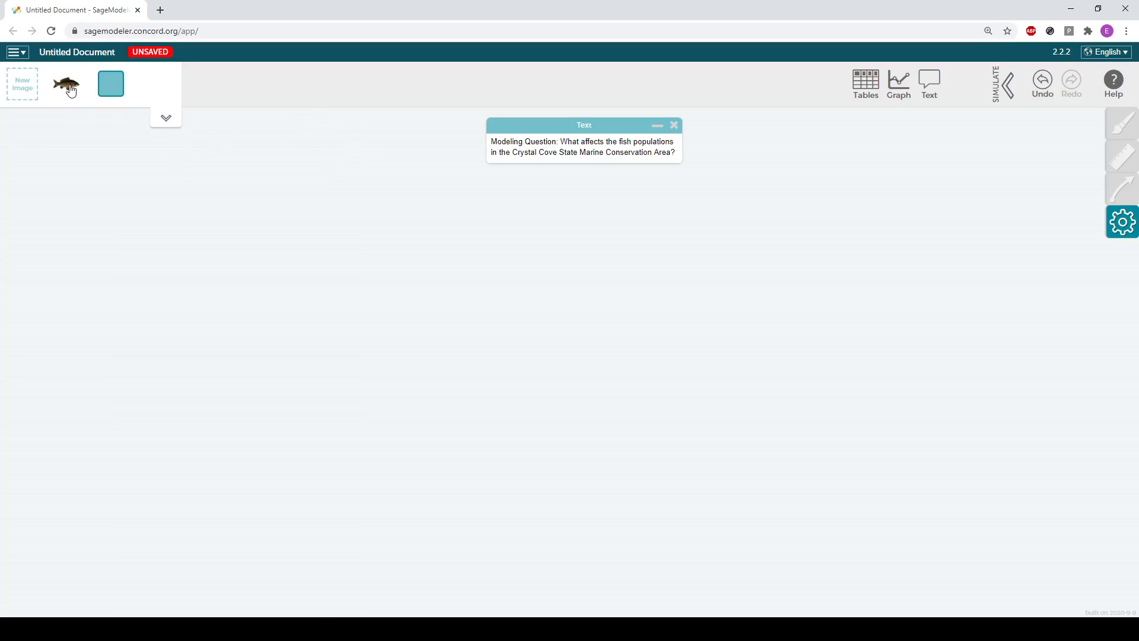
Place the fish image on the canvas below the modeling question and name the variable "Fish Populations"
drag(70, 89, 407, 303)
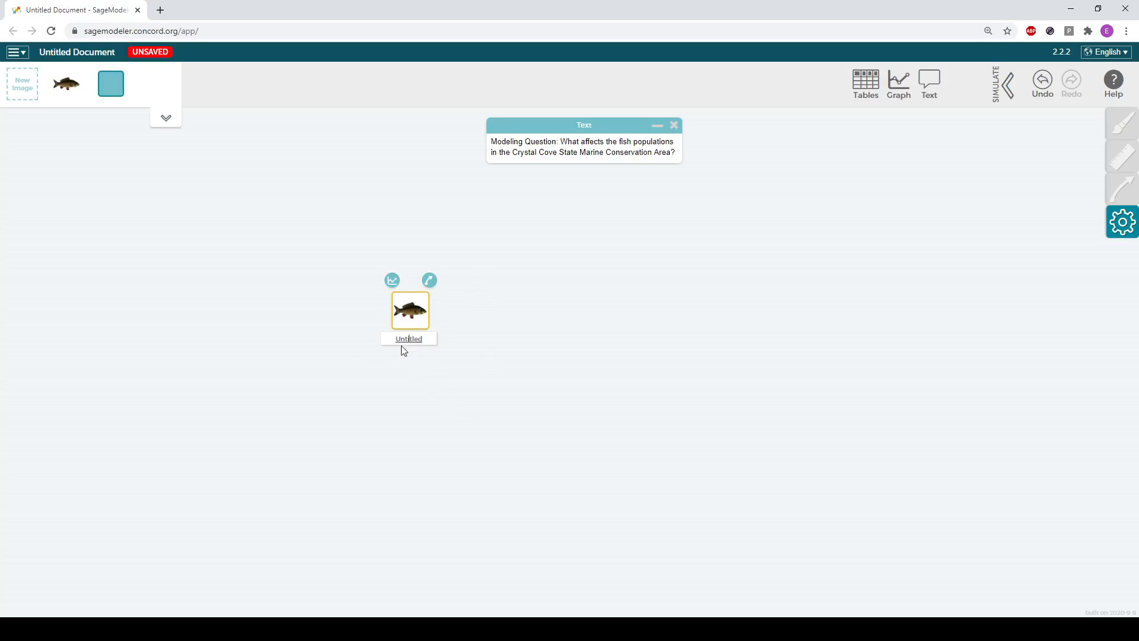
drag(412, 372, 412, 339)
click(408, 337)
text(Fish Populations)
key(Return)
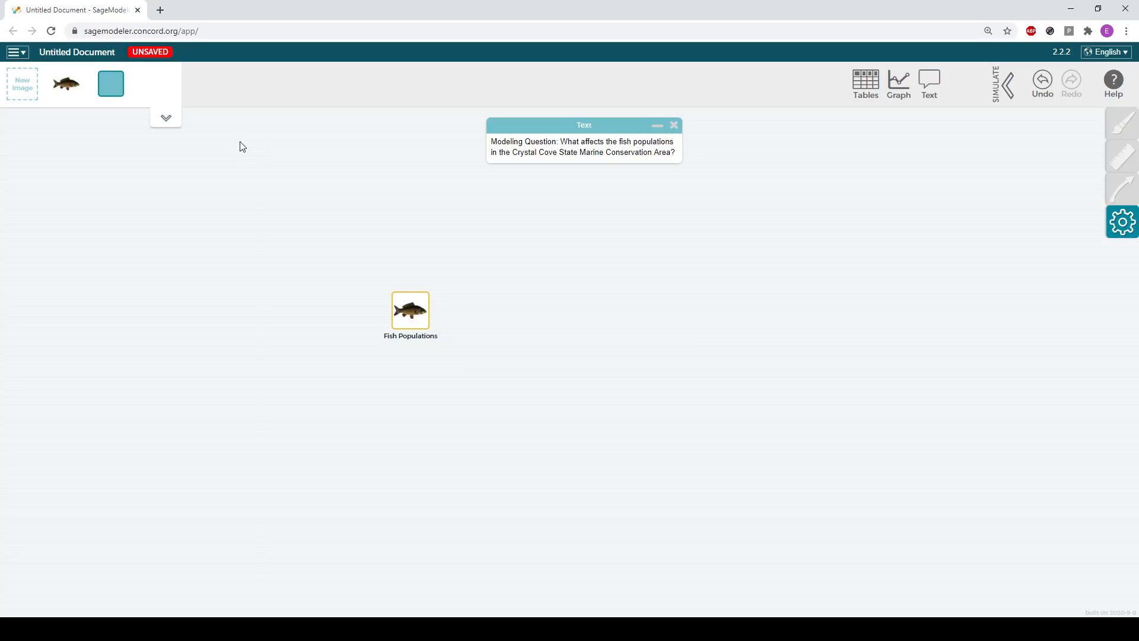
Search the image library for "Plankton" and add the black long-antennaed plankton picture to the image palette
click(22, 88)
text(Plankton)
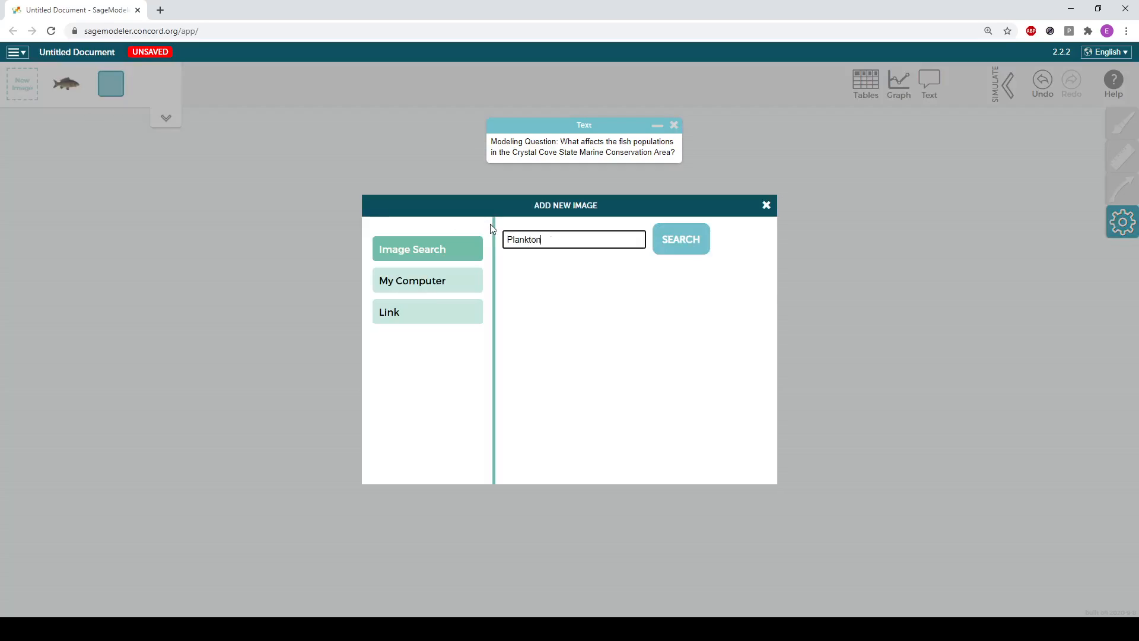
key(Return)
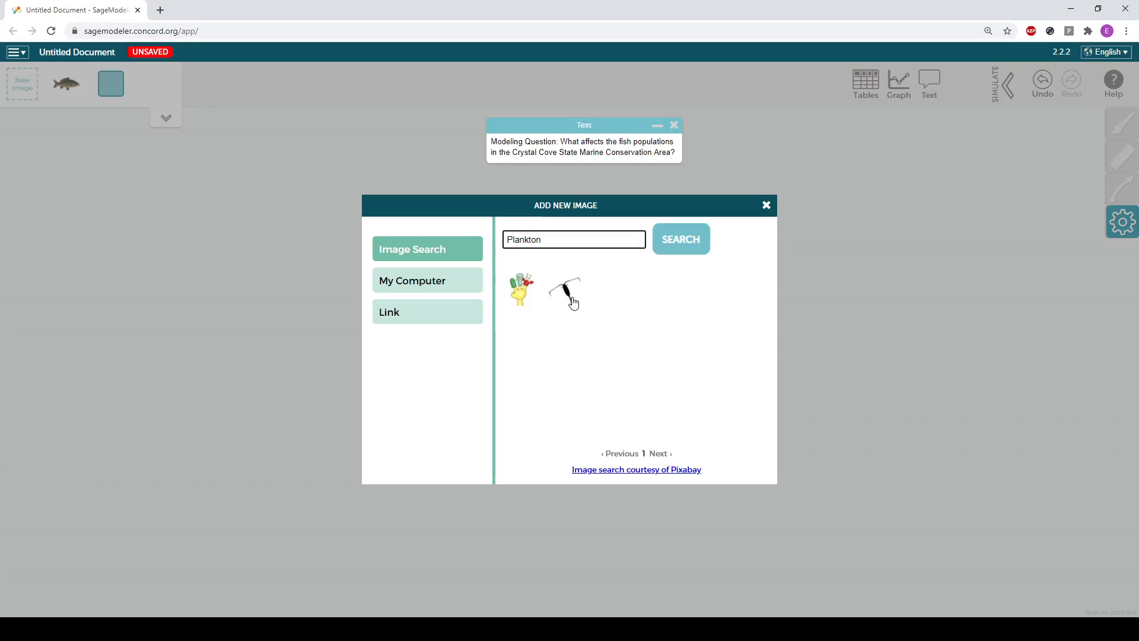
click(571, 300)
click(622, 299)
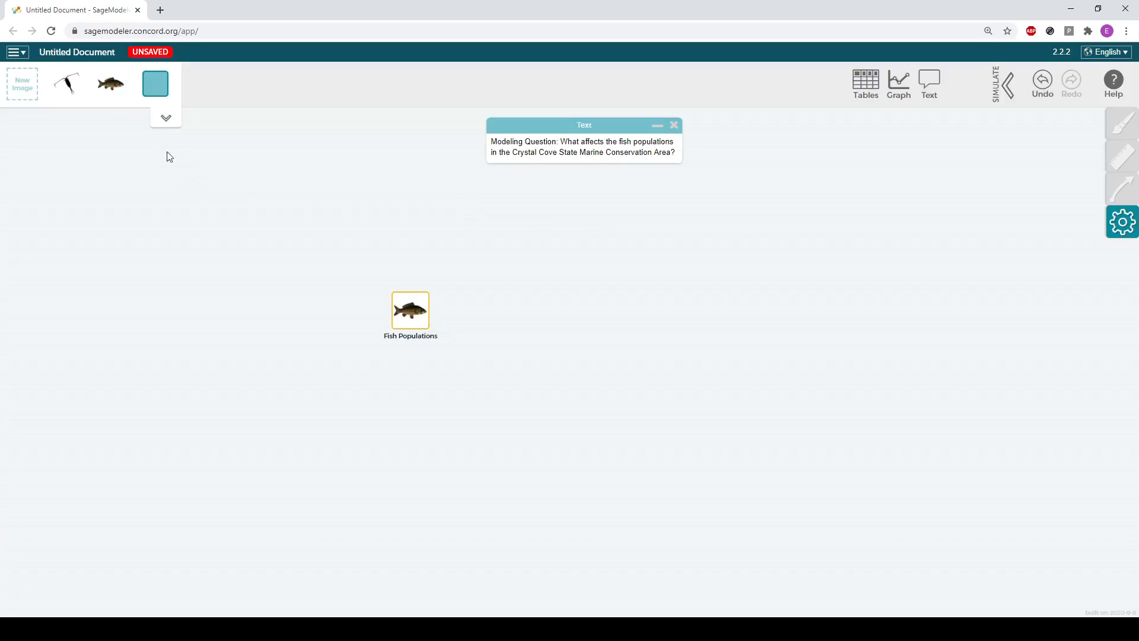
Place the plankton image on the canvas to the right of Fish Populations and name the variable "Plankton"
drag(67, 83, 553, 301)
click(547, 342)
text(Plankton)
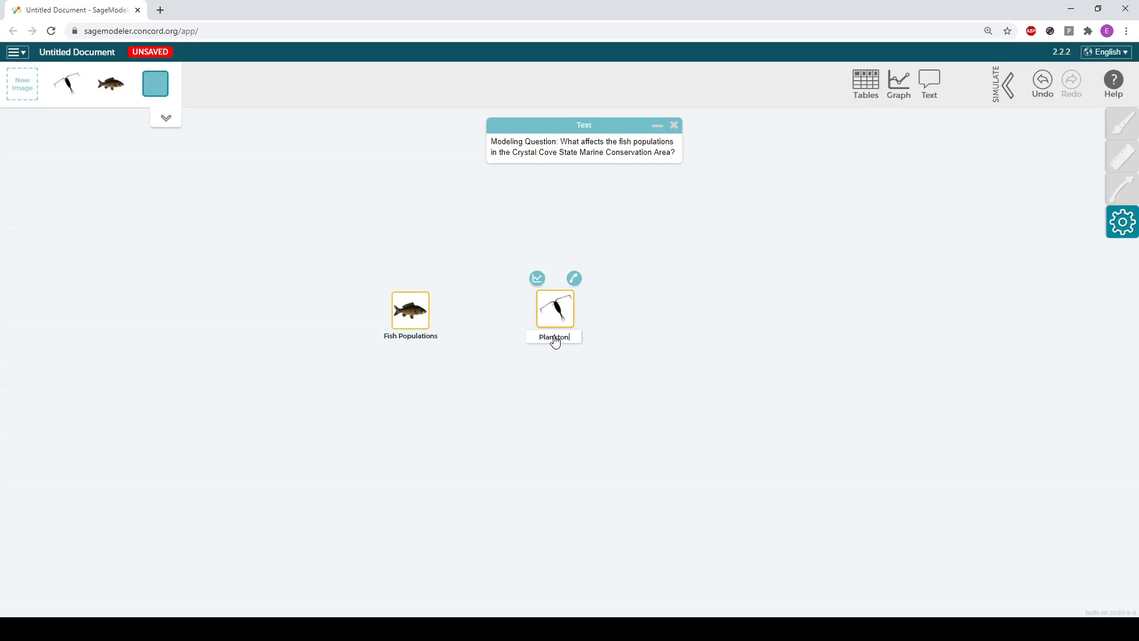
key(Return)
Link Plankton to Fish Populations with an arrow and move Plankton farther right to lengthen the link
mouse_move(564, 304)
drag(579, 286, 421, 311)
drag(561, 317, 654, 306)
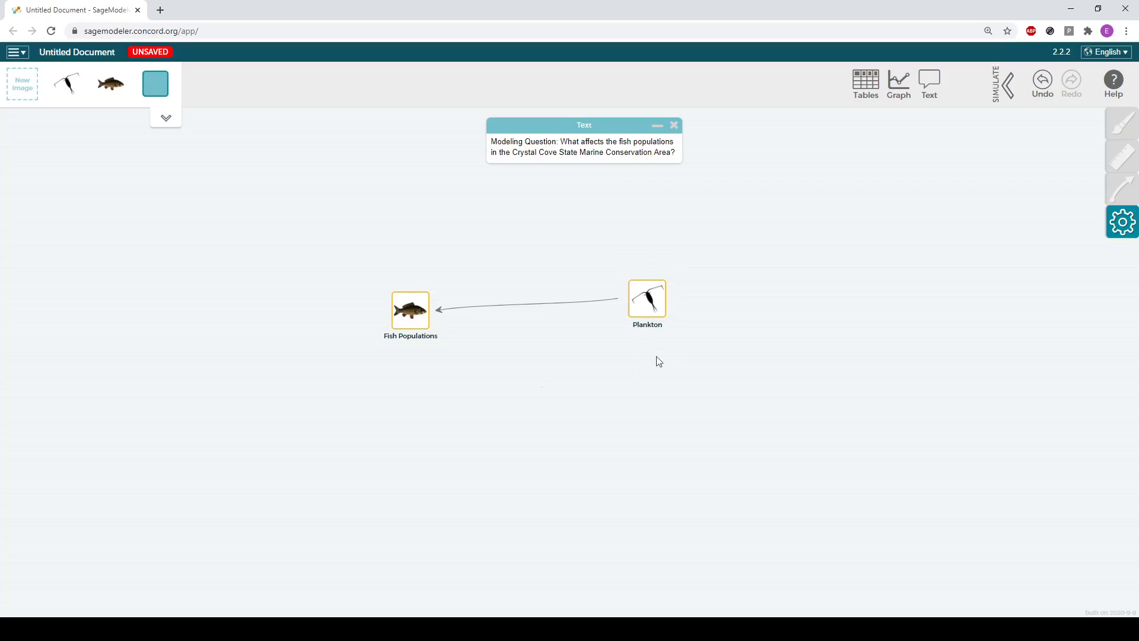
Define the Plankton link so that an increase in Plankton causes Fish Populations to increase by about the same
click(489, 306)
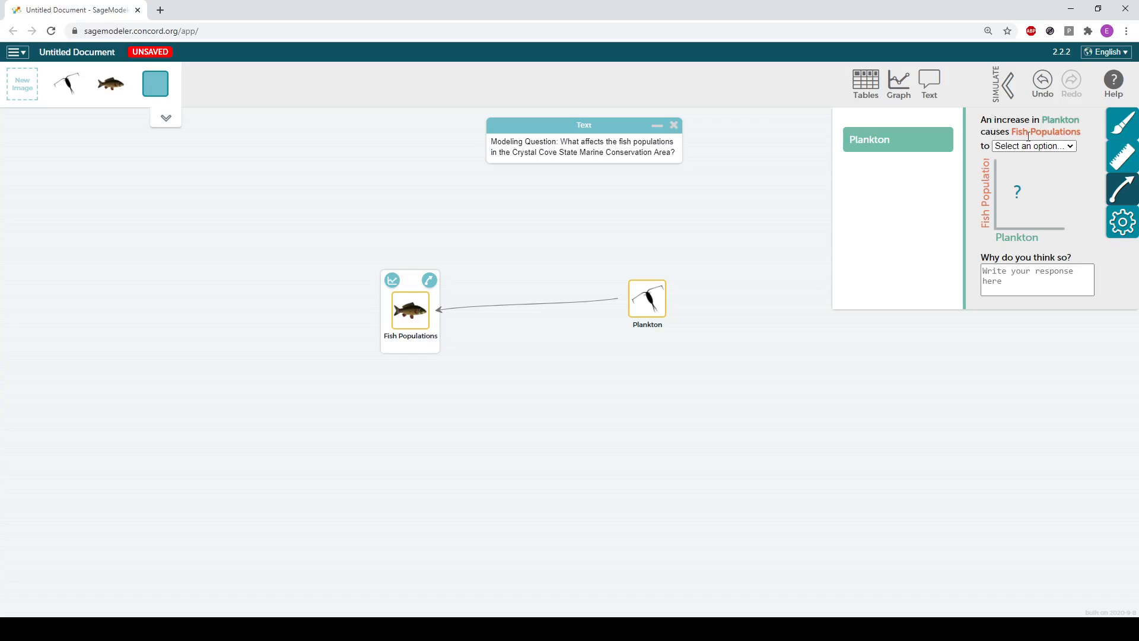
click(1027, 171)
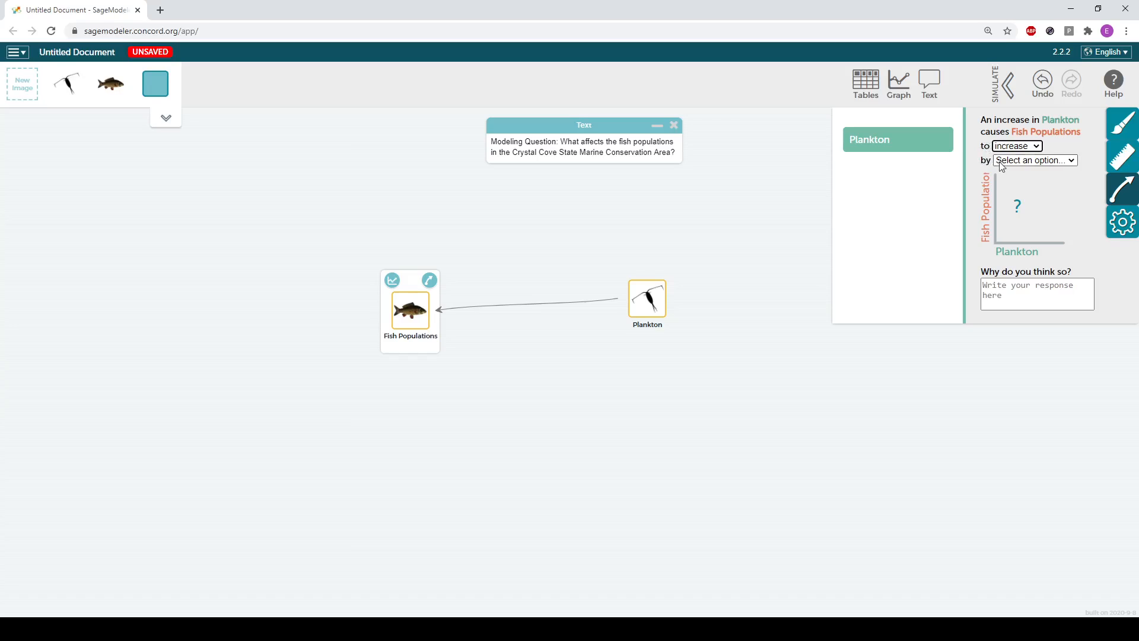
click(1004, 162)
click(1015, 192)
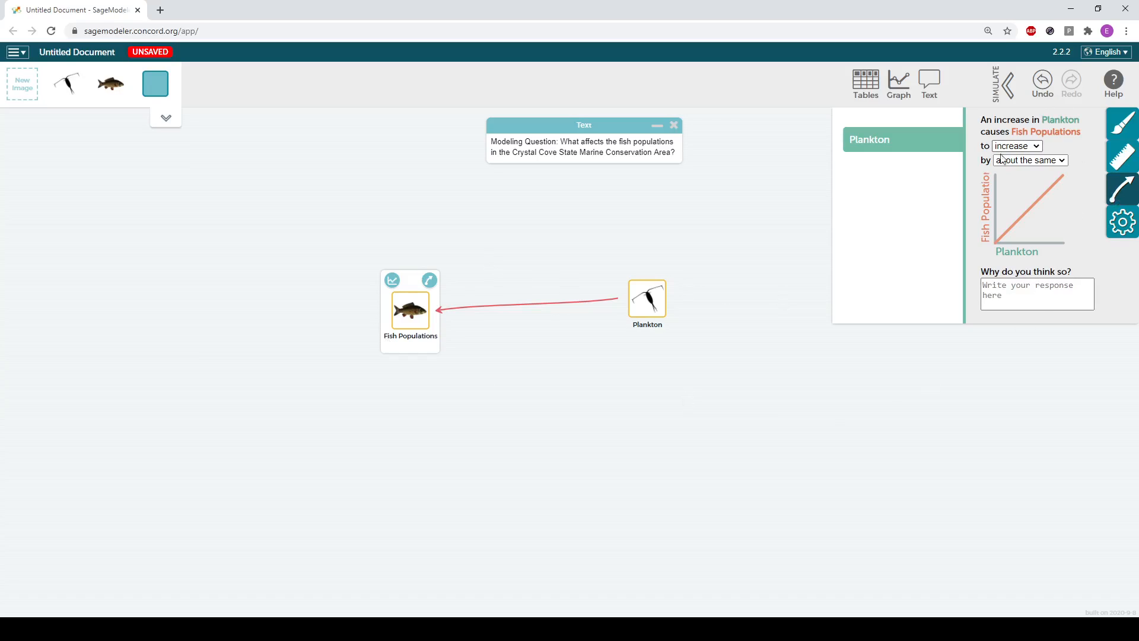
Enter "Some fish use plankton as a food source" as the reasoning for the Plankton relationship
click(1022, 298)
text(Some )
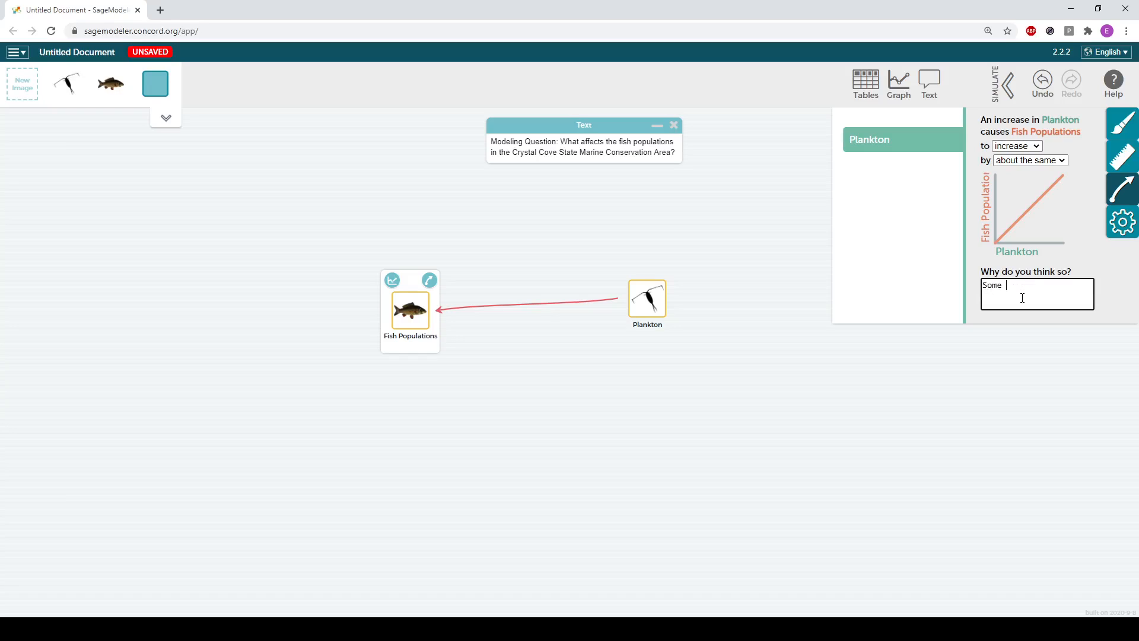
text(fish use plankton as a ood)
key(BackSpace)
key(BackSpace)
key(BackSpace)
text(food source)
click(890, 385)
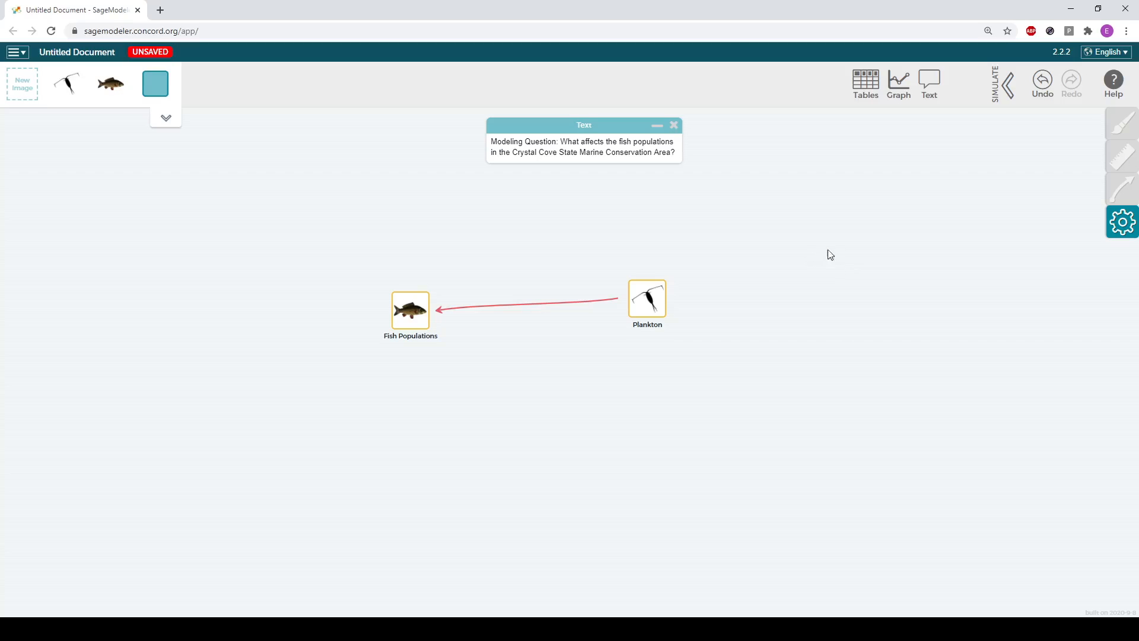
Review the relationship settings and reasoning of the link from Plankton to Fish Populations
click(483, 308)
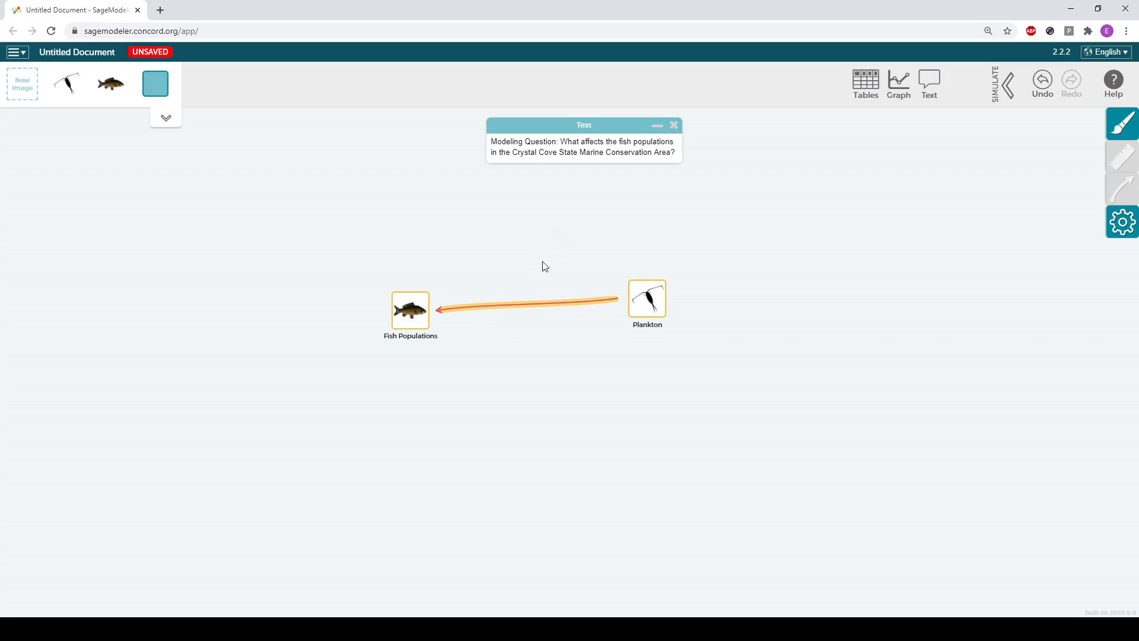
double_click(485, 308)
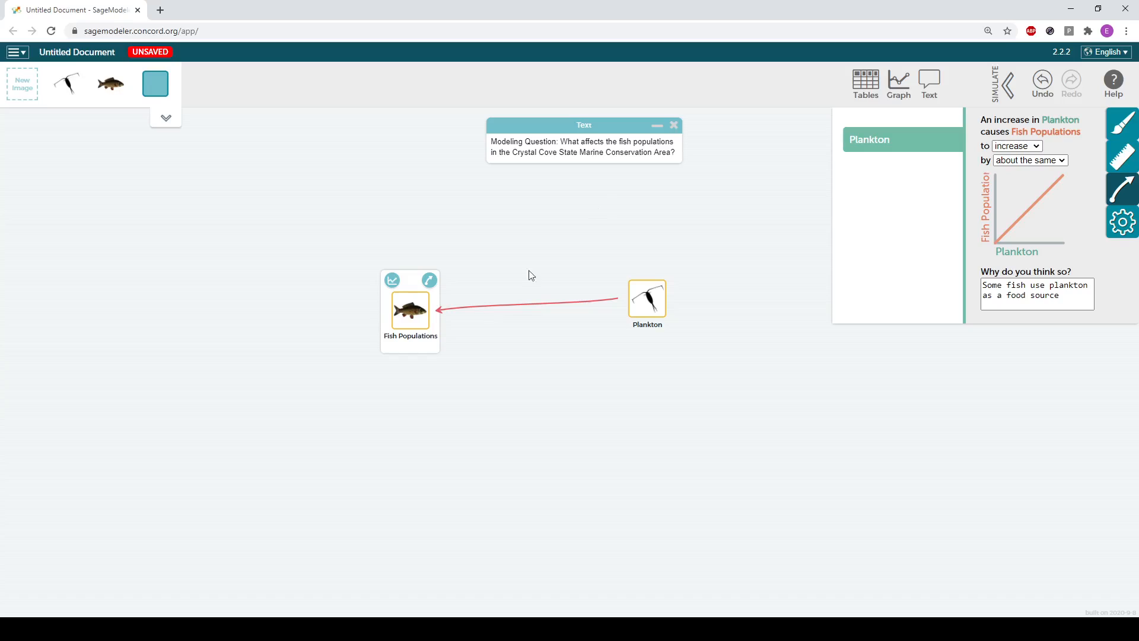
click(674, 231)
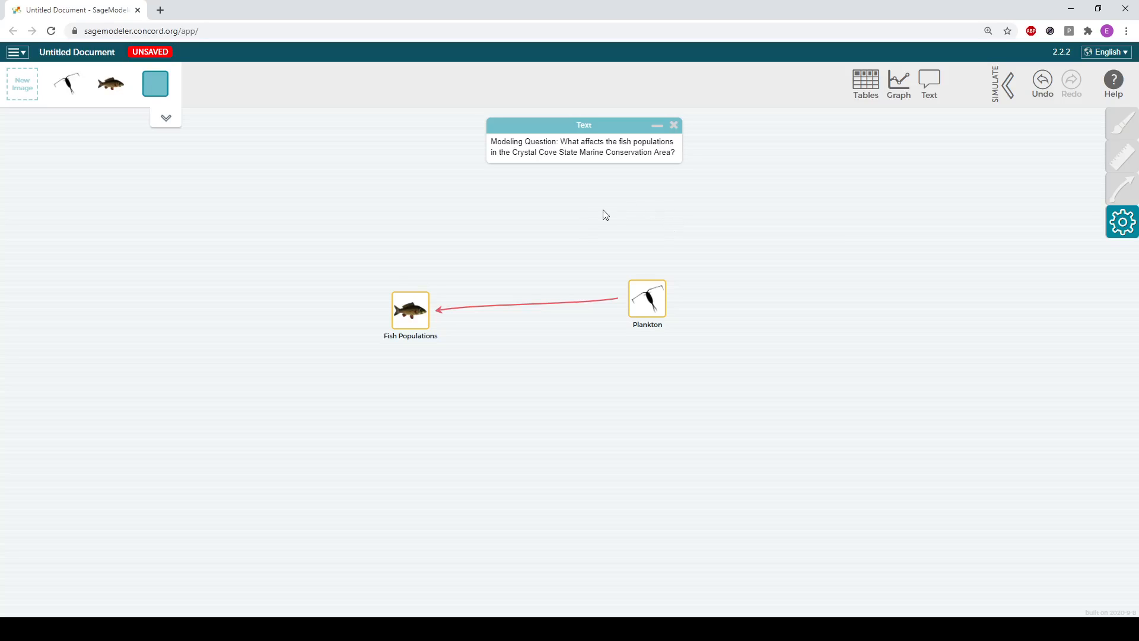
Examine the document's save destinations without saving, and look for its sharing options
click(16, 53)
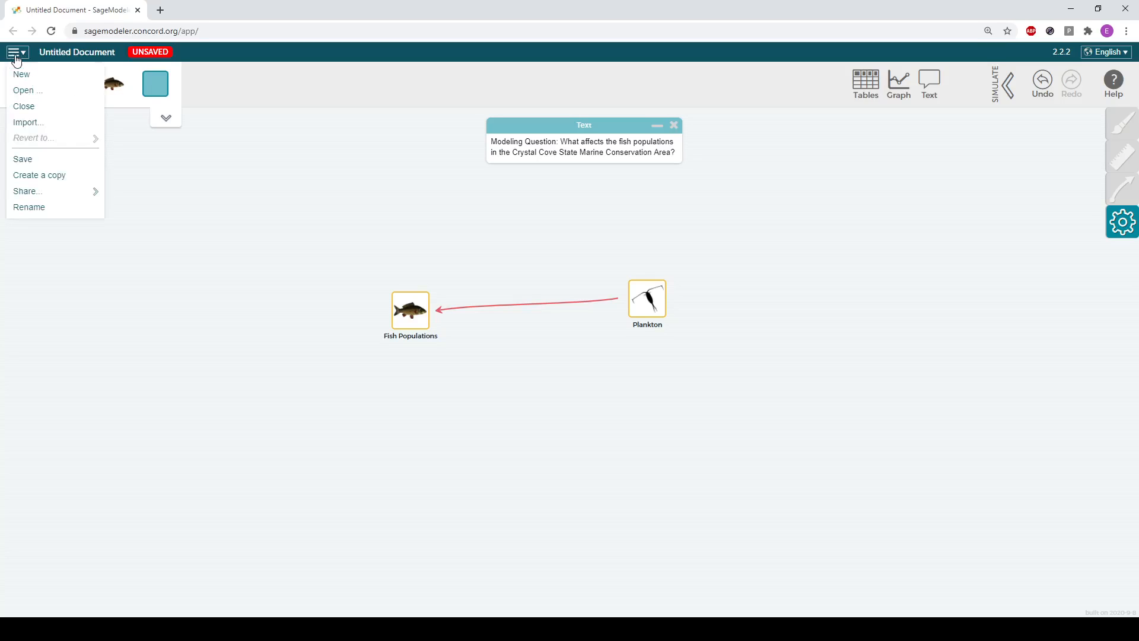
click(29, 160)
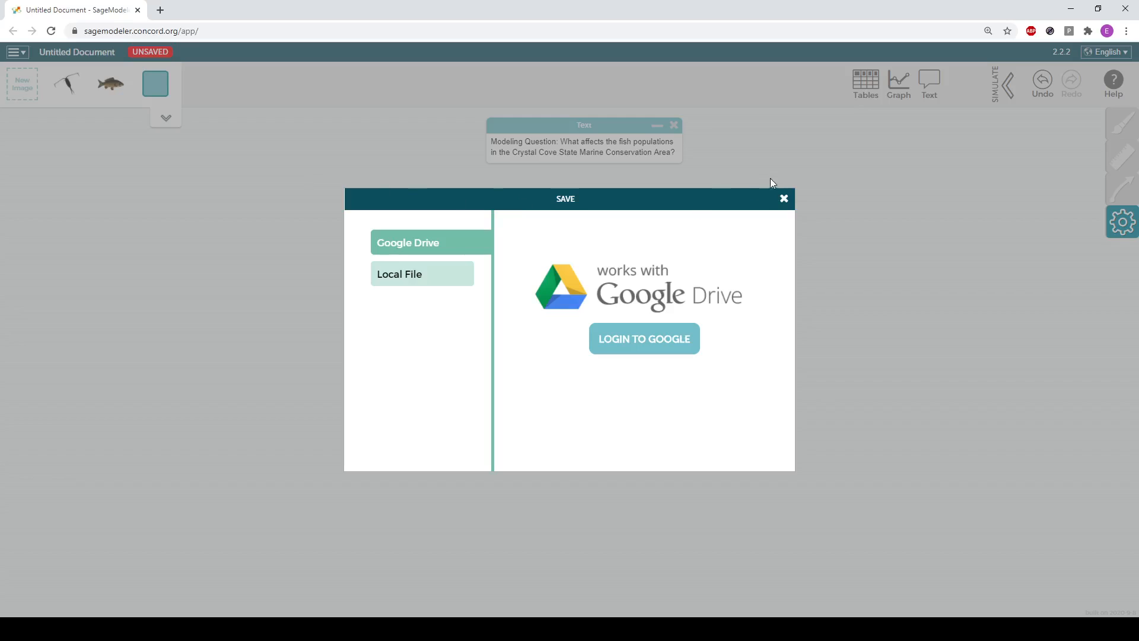
click(784, 199)
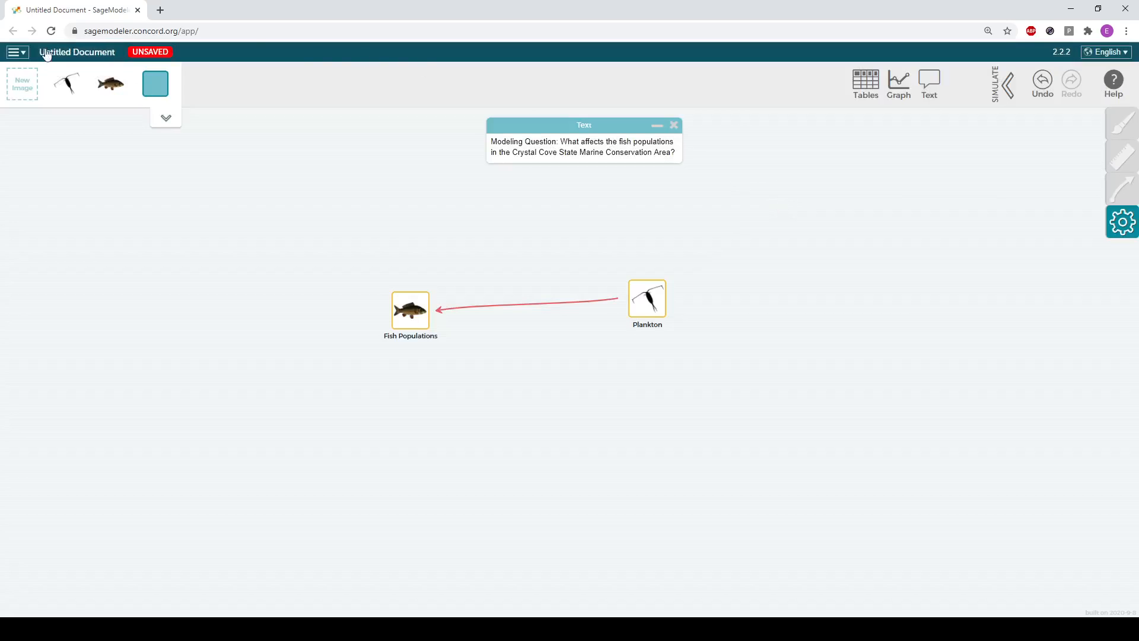
click(15, 53)
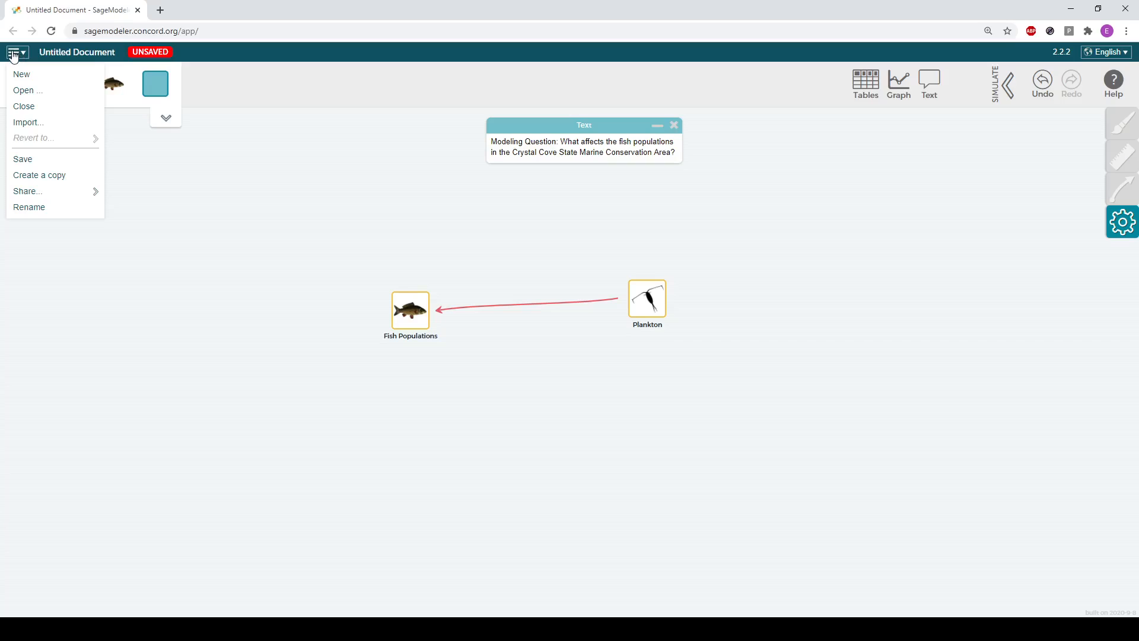
mouse_move(38, 194)
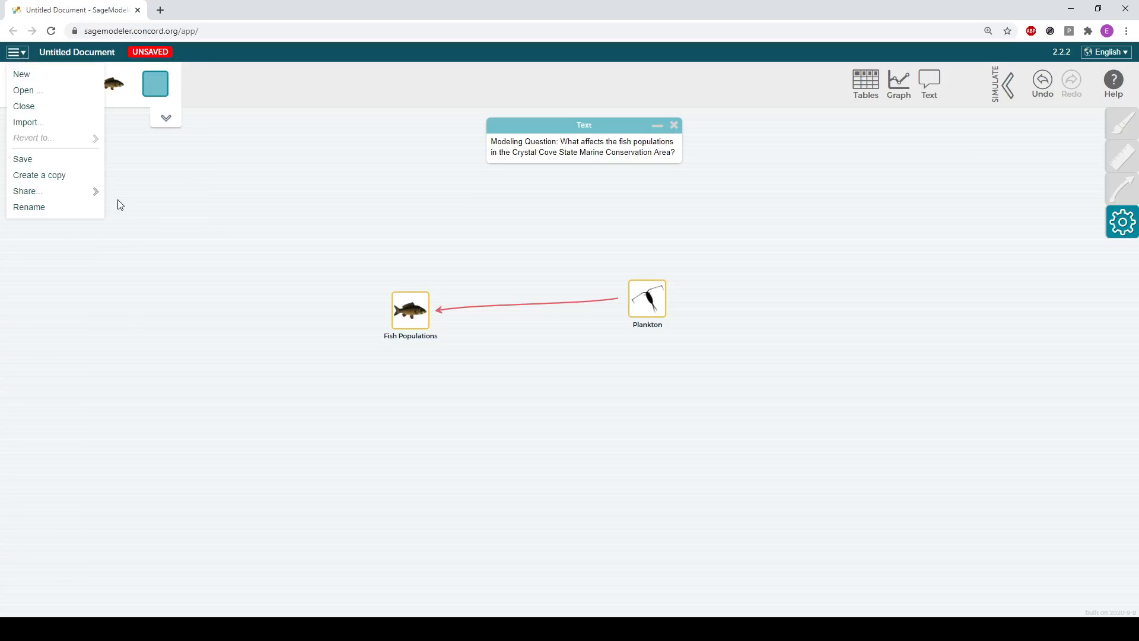